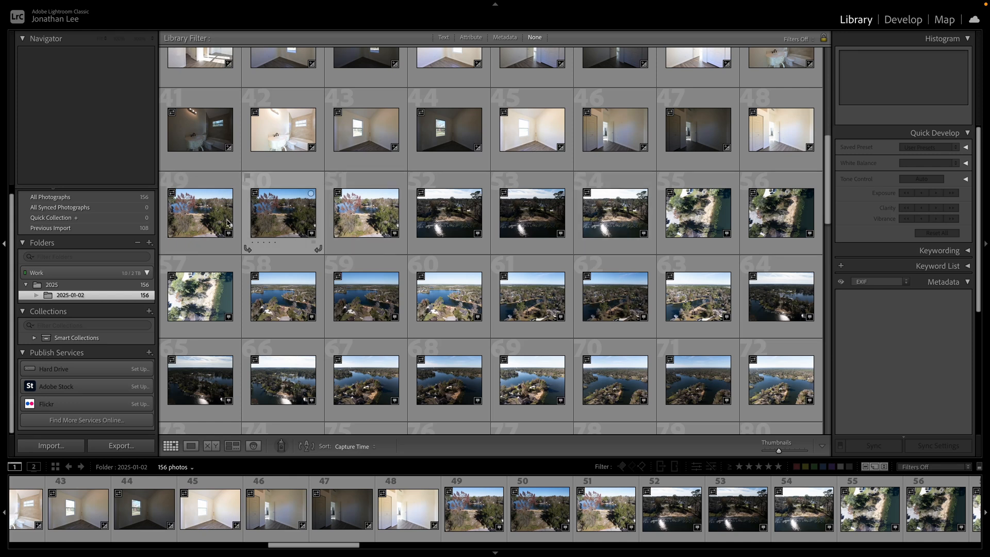
Select all the aerial drone photos from number 49 through 156 and give them the red color label.
click(202, 189)
scroll(223, 352, down, 3)
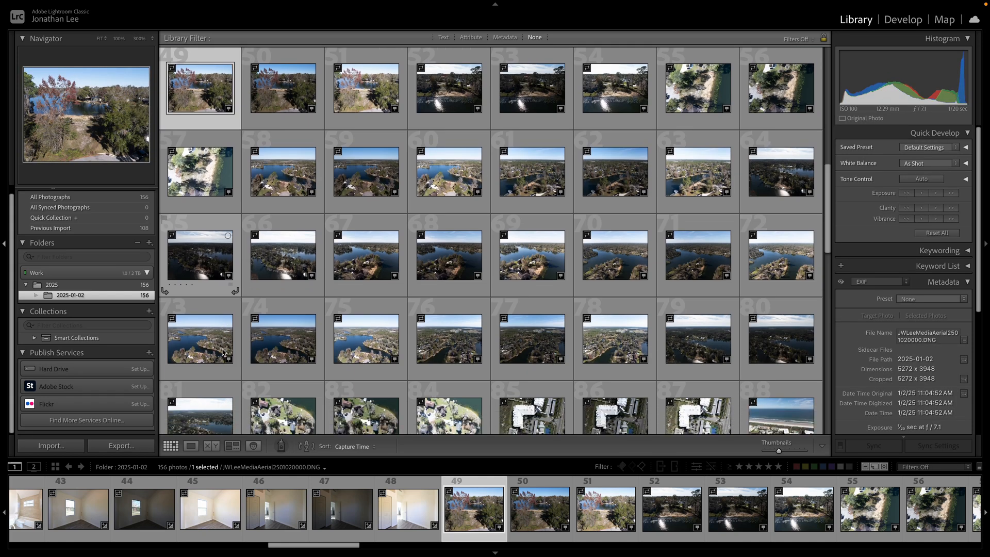
scroll(223, 352, down, 15)
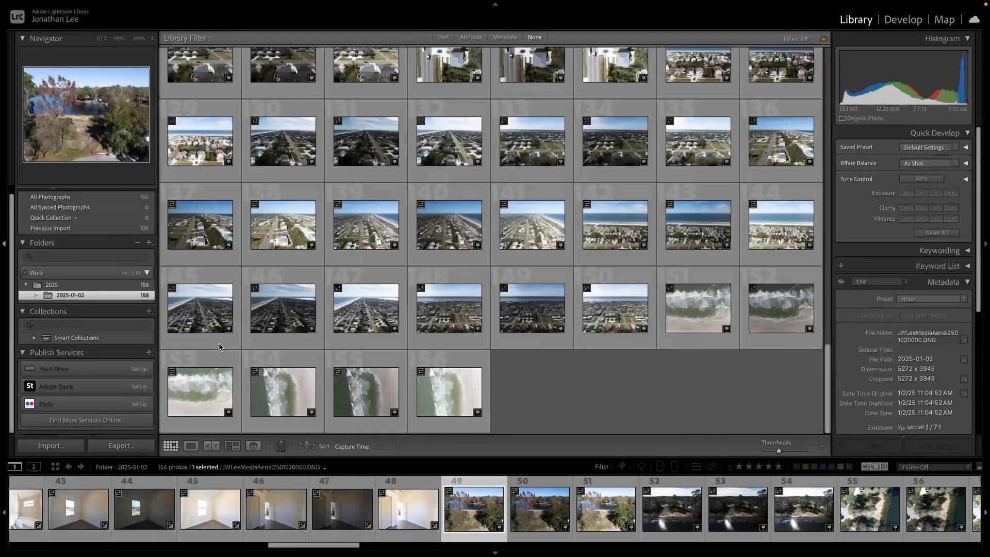
scroll(220, 345, up, 20)
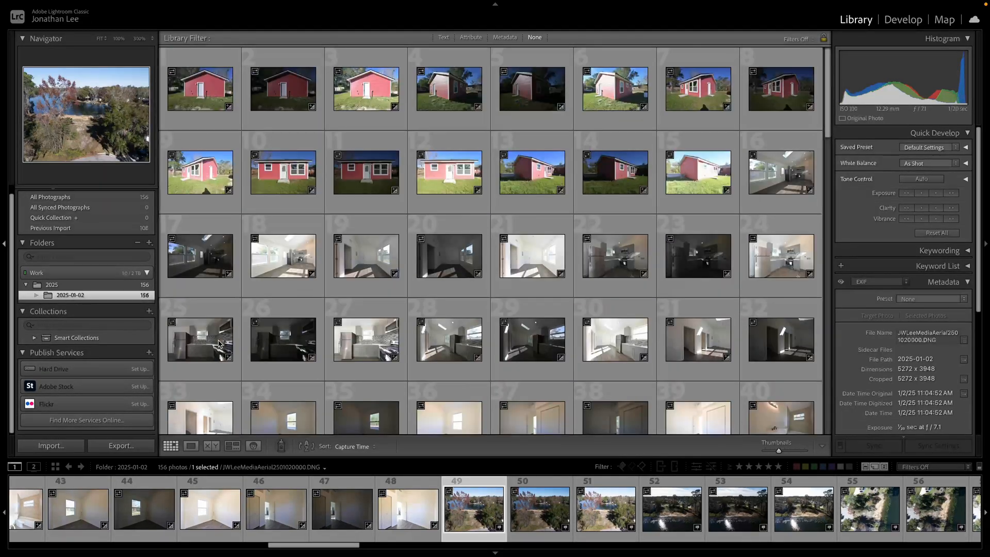
scroll(219, 343, down, 2)
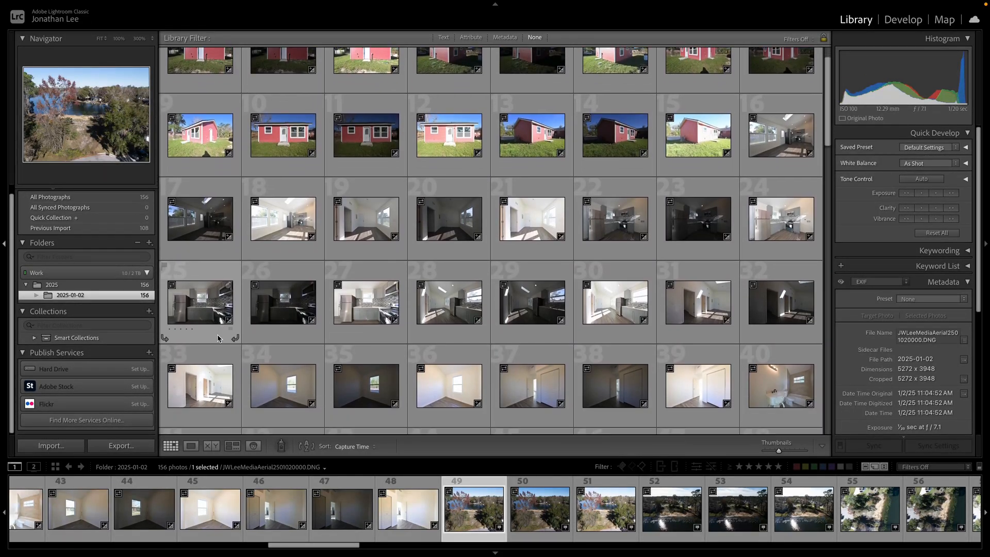
scroll(222, 330, up, 1)
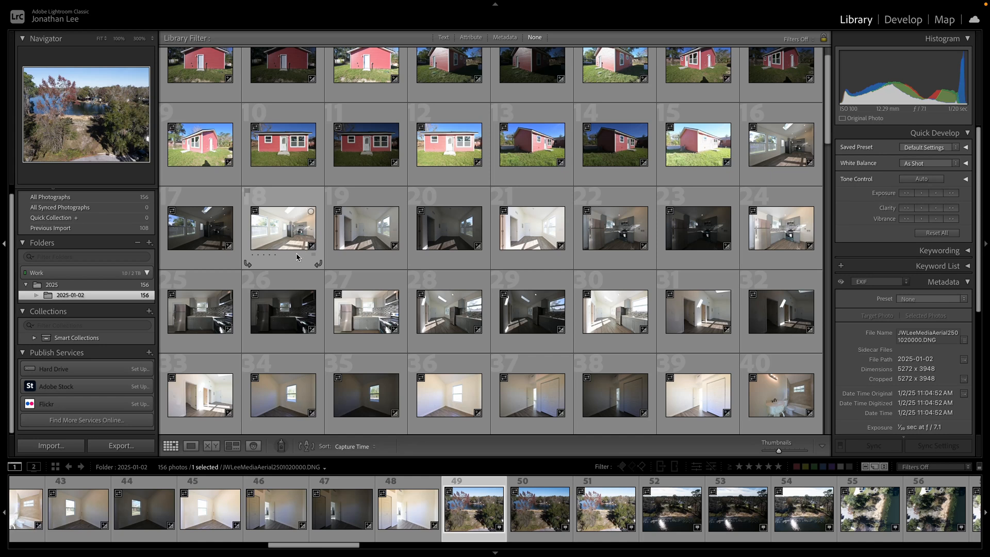
scroll(296, 256, up, 1)
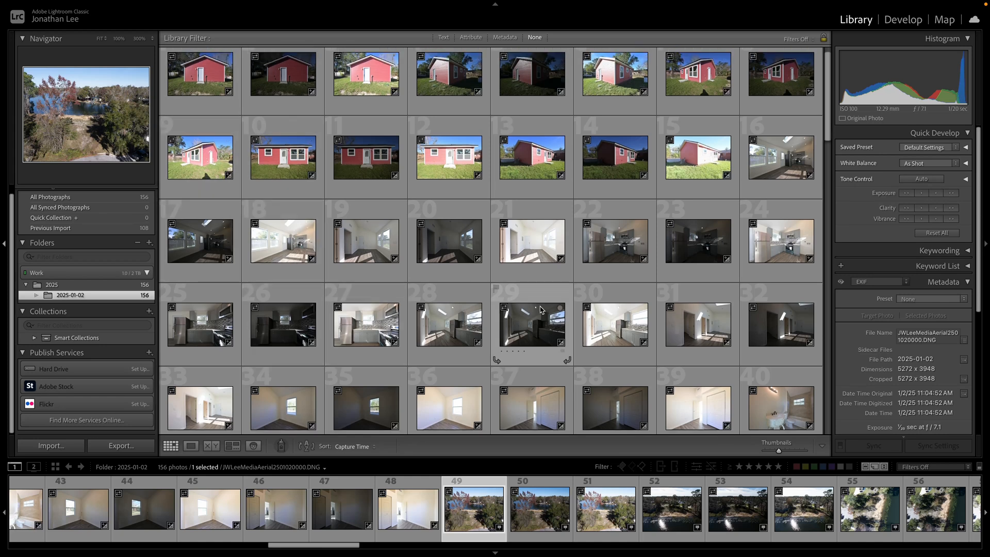
scroll(361, 304, down, 2)
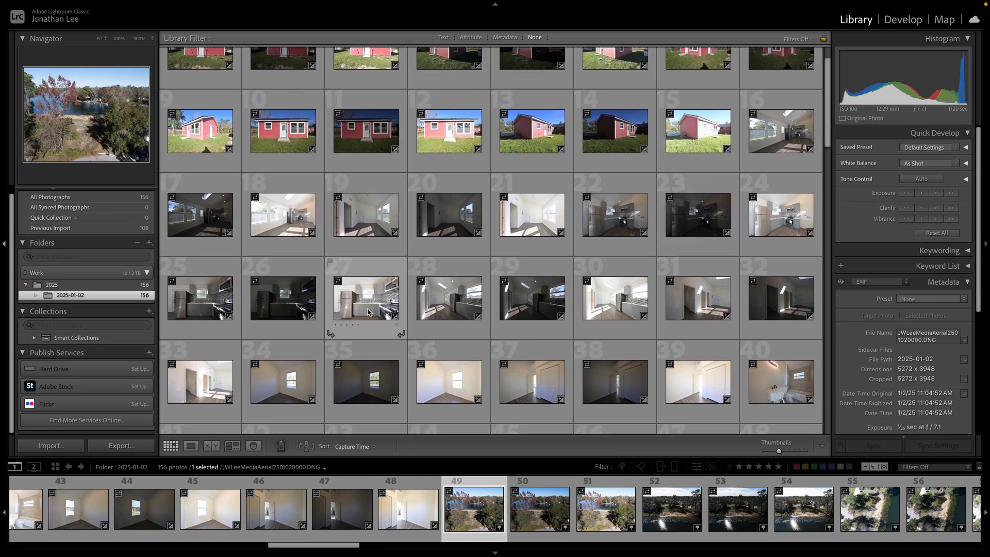
scroll(368, 311, down, 10)
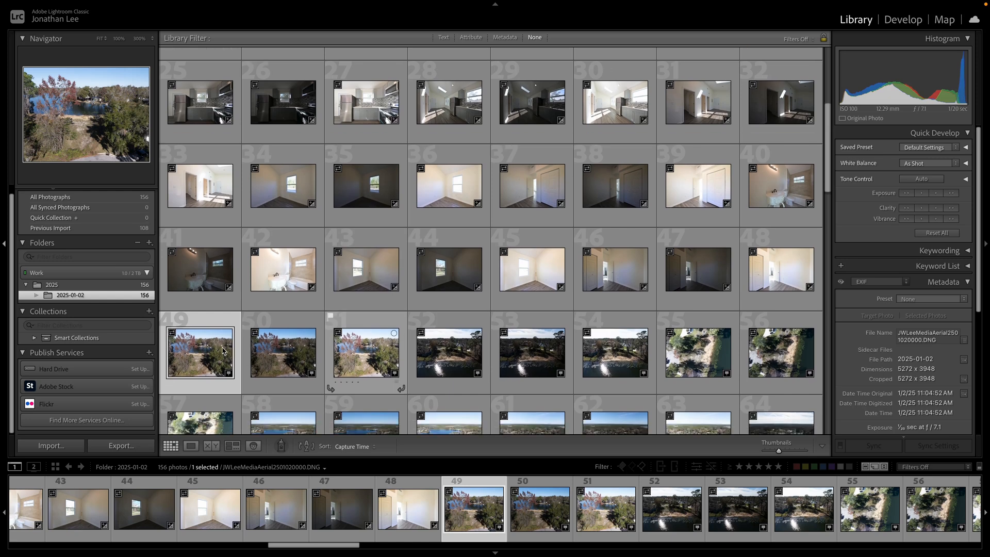
scroll(242, 376, down, 20)
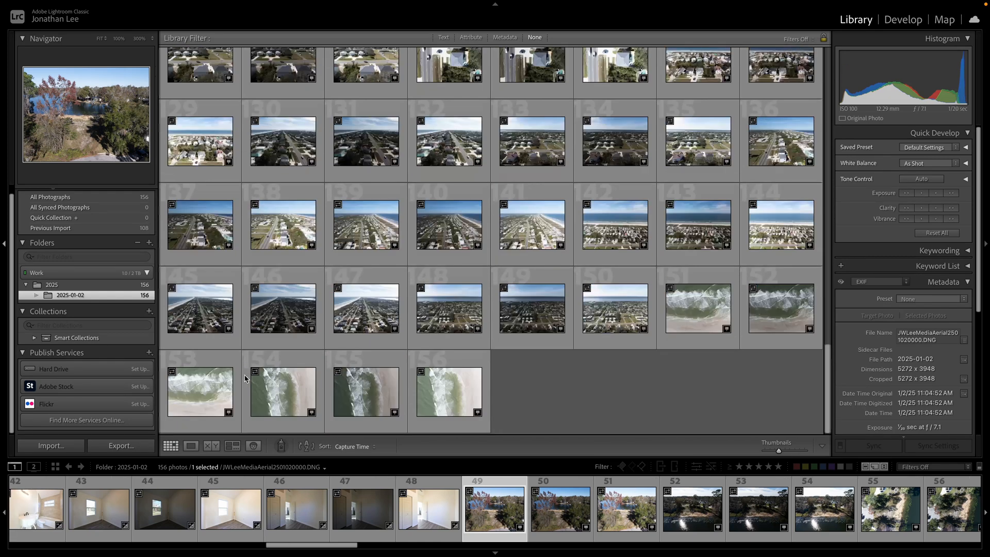
shift+click(459, 389)
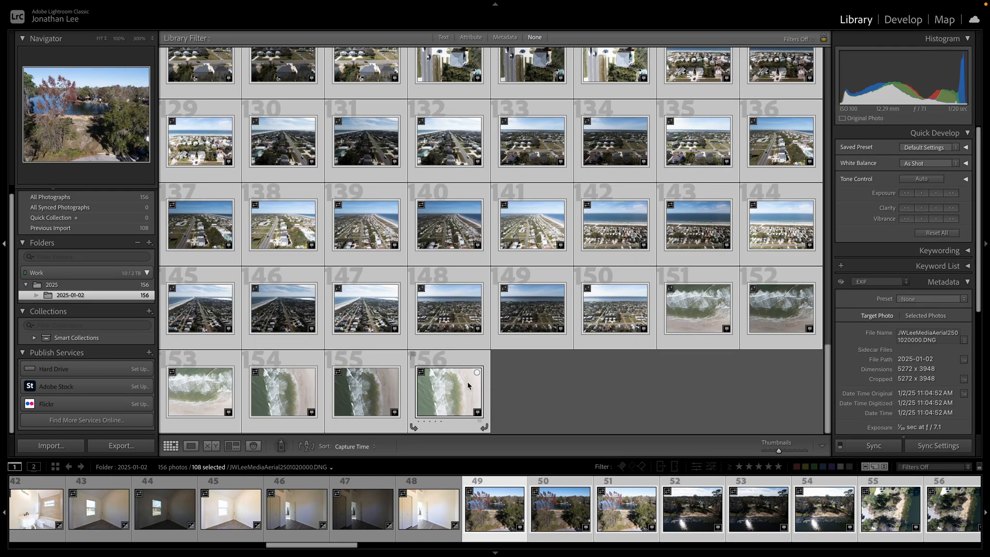
key(6)
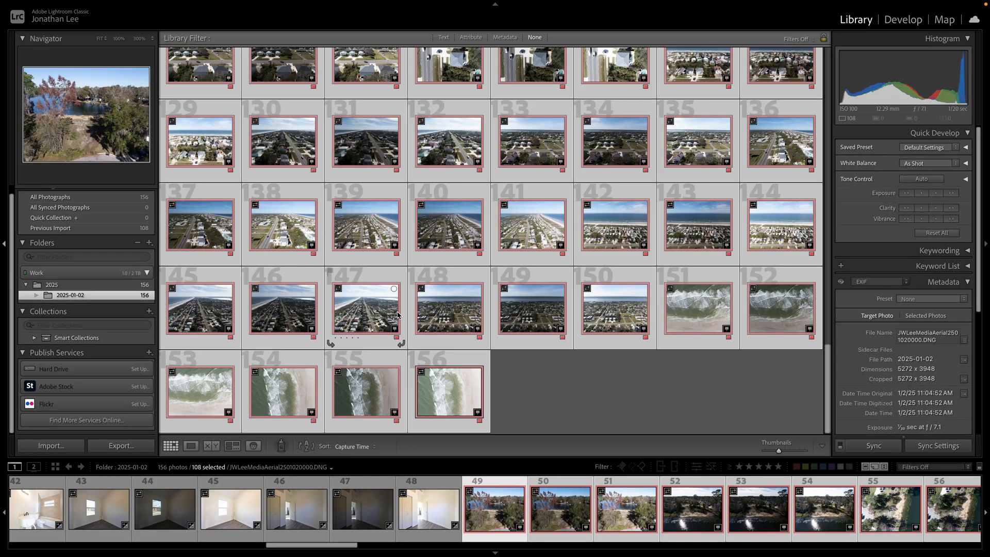
Filter the 2025-01-02 folder to show only the photos with the red color label.
scroll(394, 319, up, 15)
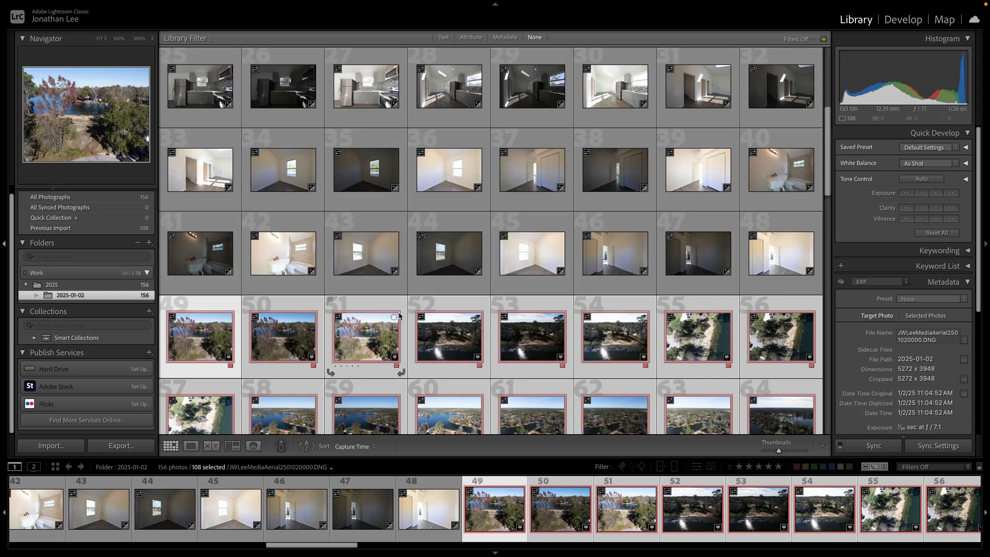
scroll(397, 322, up, 3)
scroll(397, 322, down, 12)
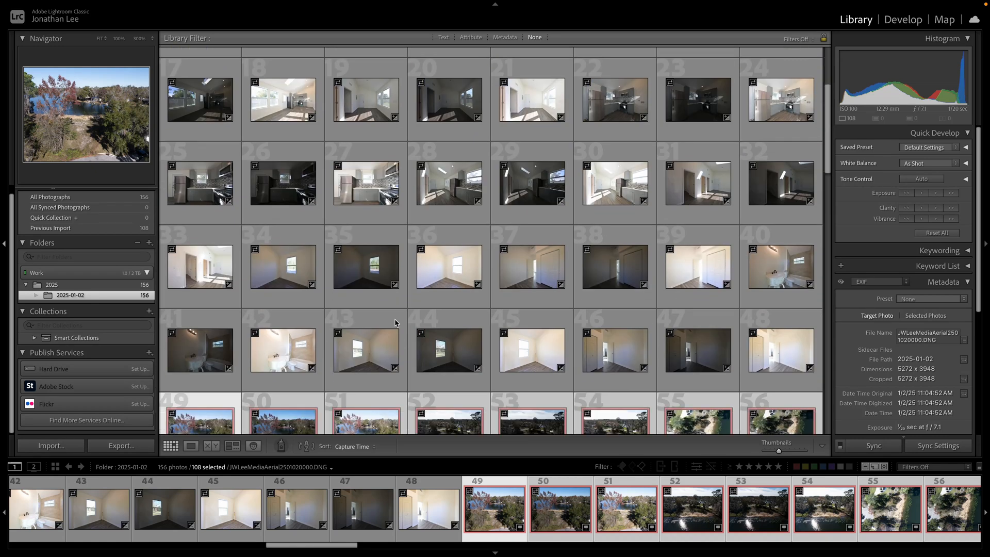
scroll(359, 337, down, 5)
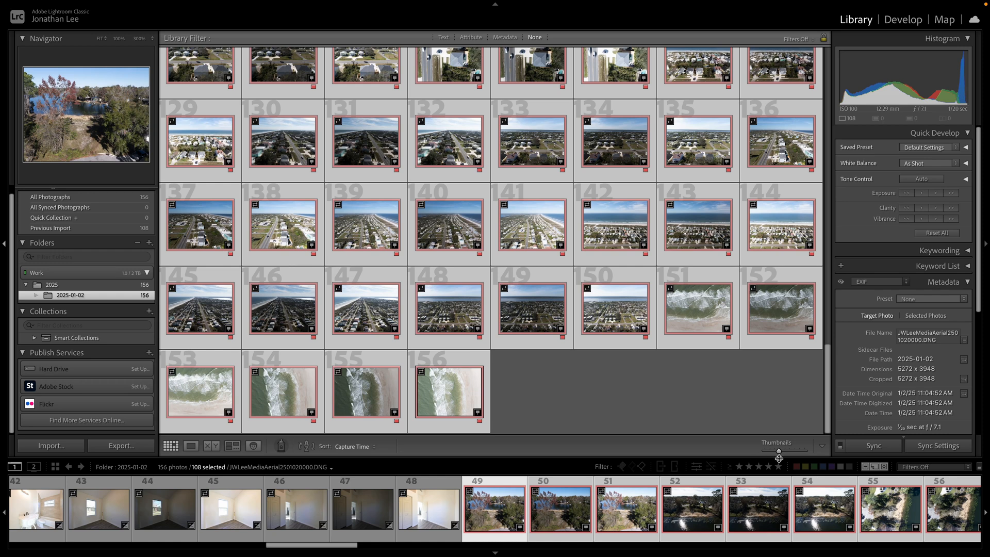
click(797, 467)
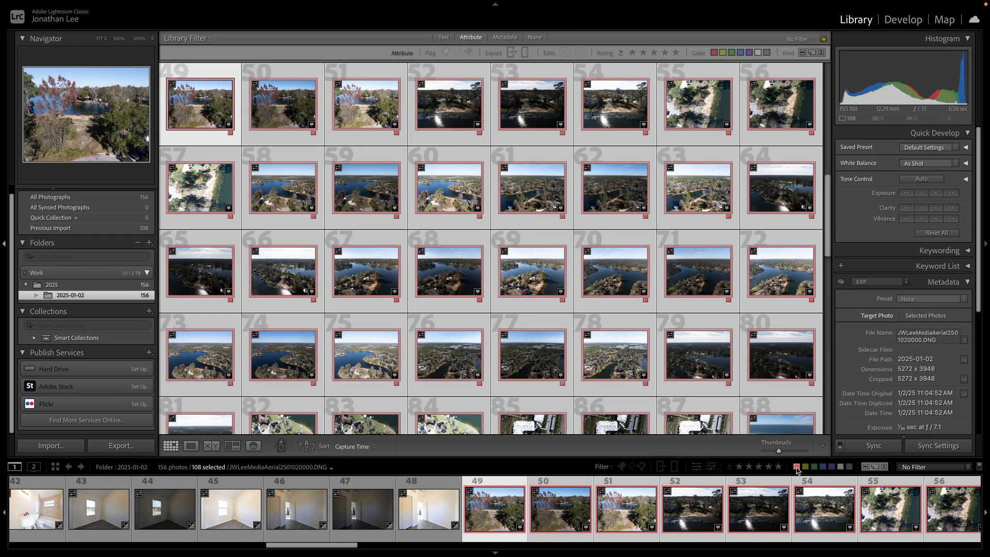
click(797, 466)
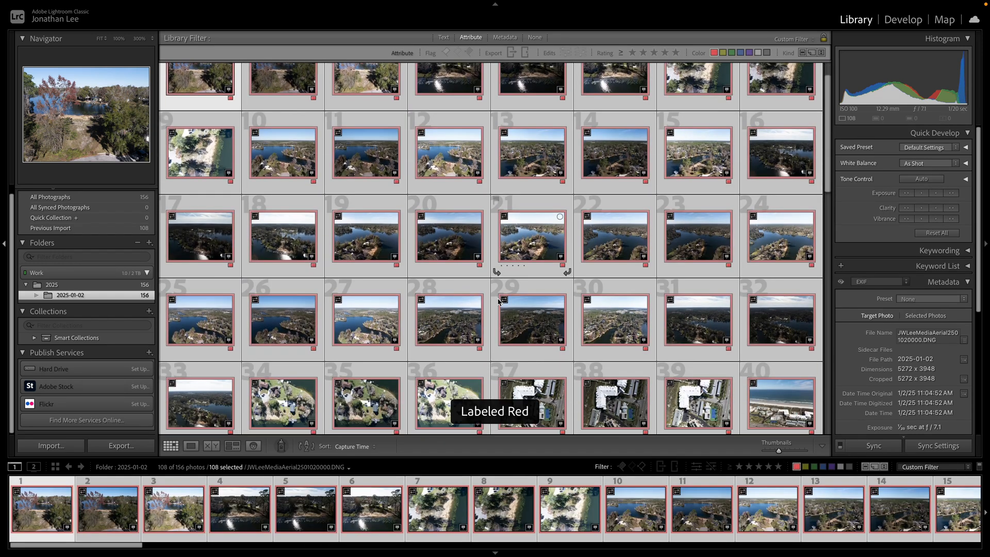
Auto-stack the selected red-labeled photos by capture time with 0:00:02 between stacks.
scroll(473, 300, down, 10)
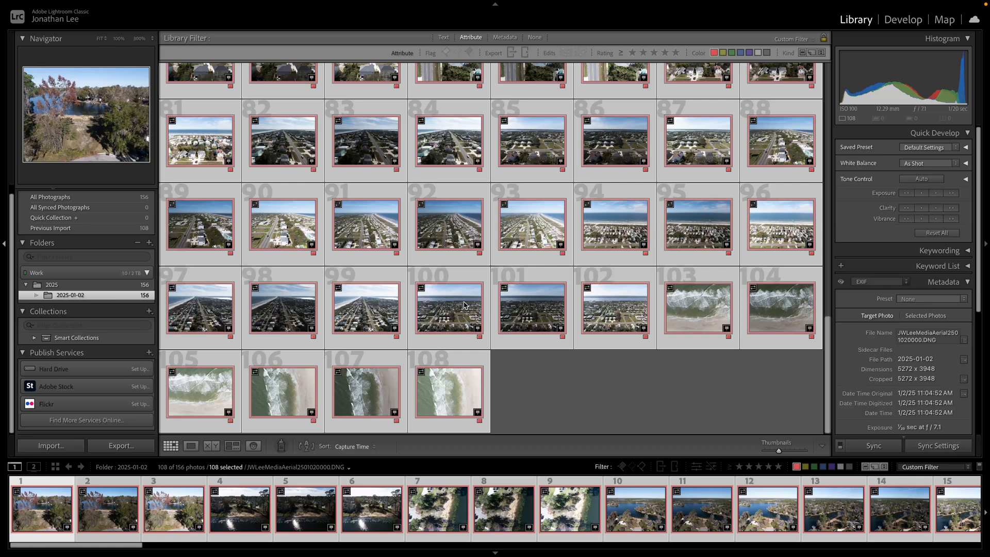
scroll(464, 304, up, 10)
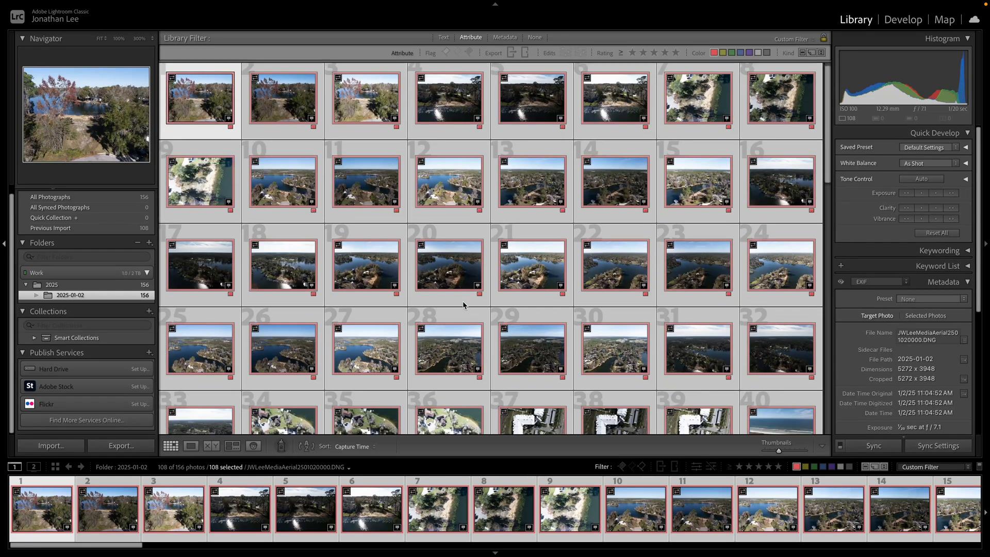
scroll(364, 287, down, 10)
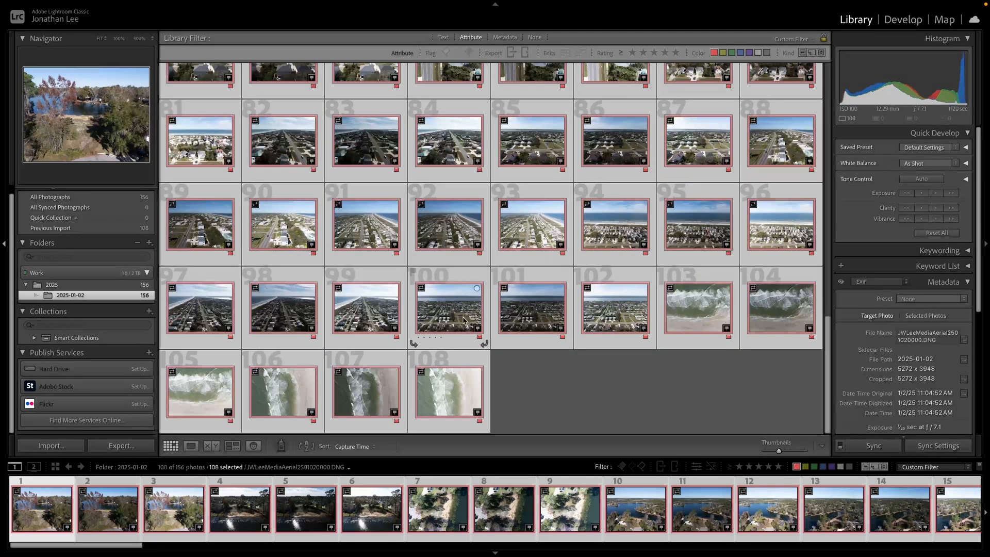
scroll(443, 330, up, 3)
scroll(463, 320, up, 5)
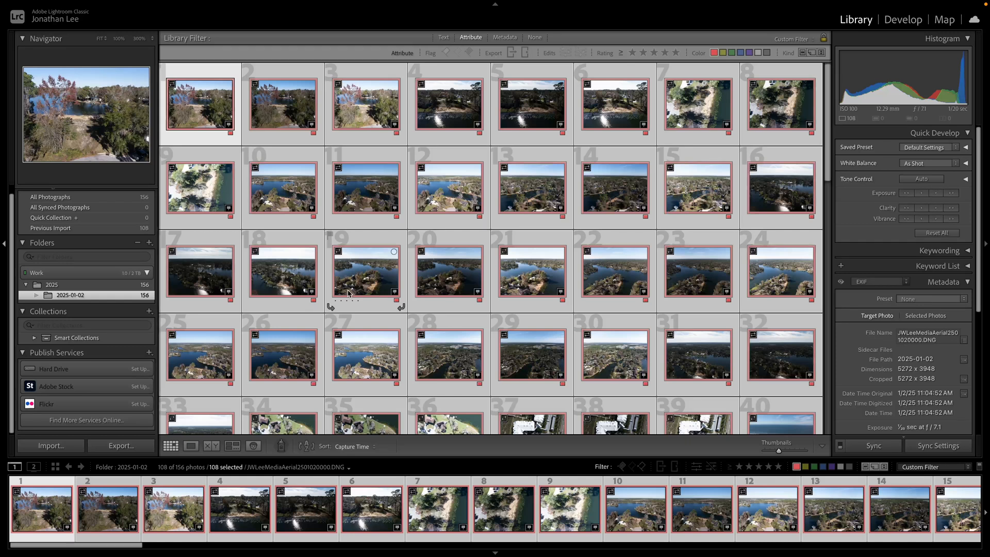
right_click(186, 108)
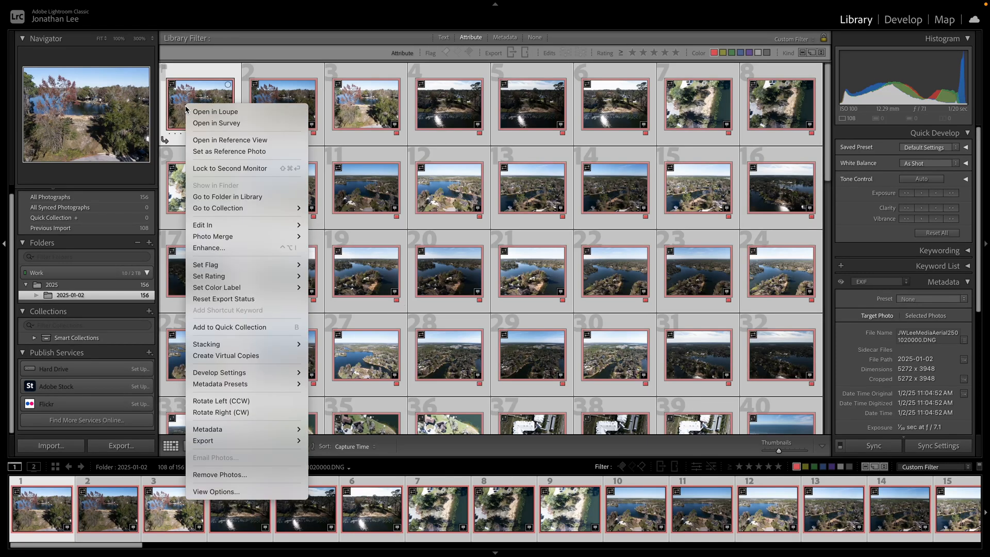
mouse_move(252, 346)
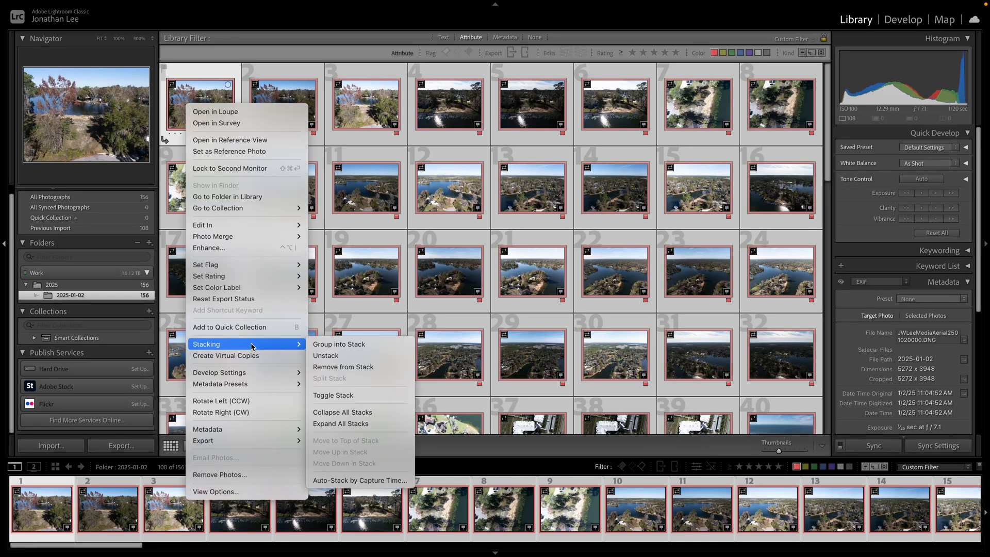
click(360, 481)
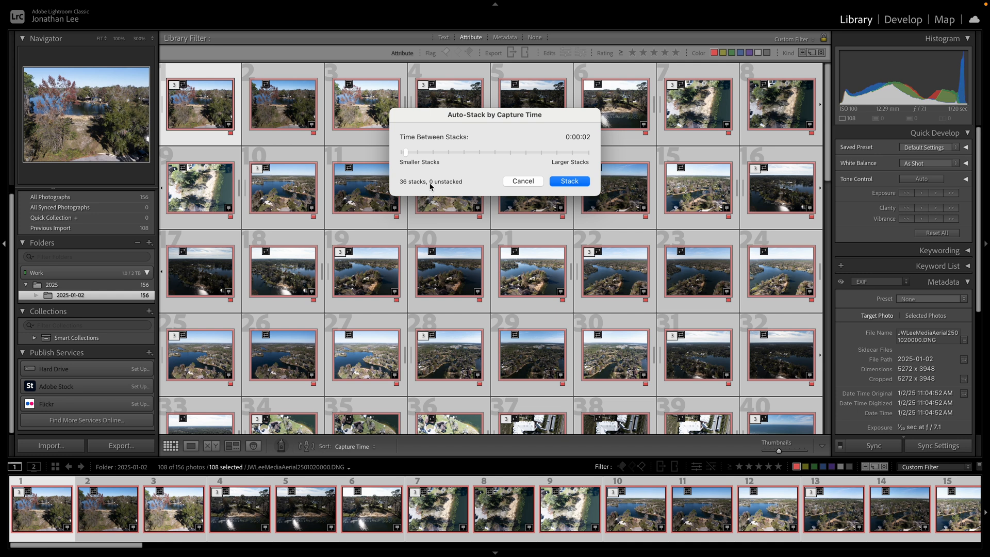
click(581, 181)
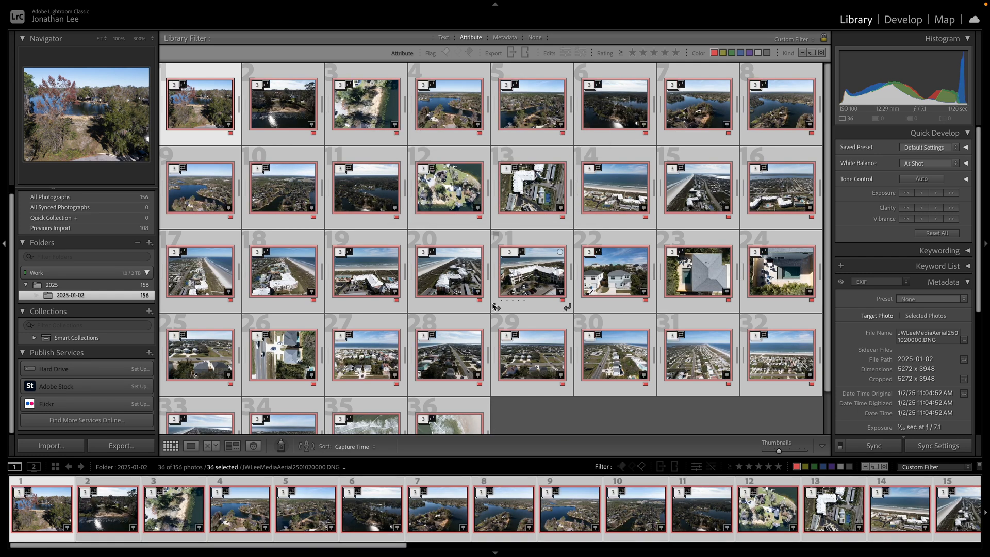
Run a batch HDR merge on all the selected collapsed stacks of bracketed aerial photos.
scroll(421, 407, down, 1)
scroll(420, 408, down, 1)
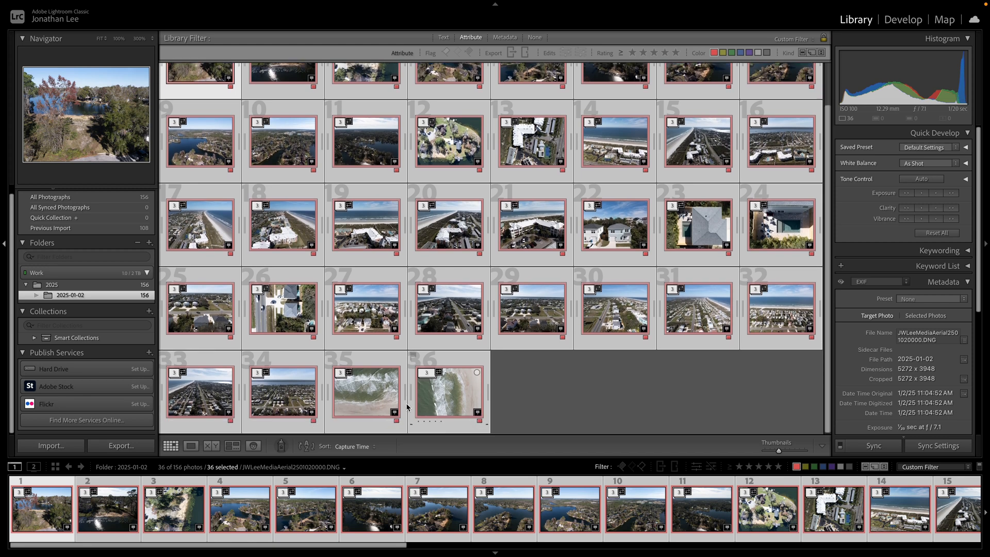
scroll(407, 407, up, 2)
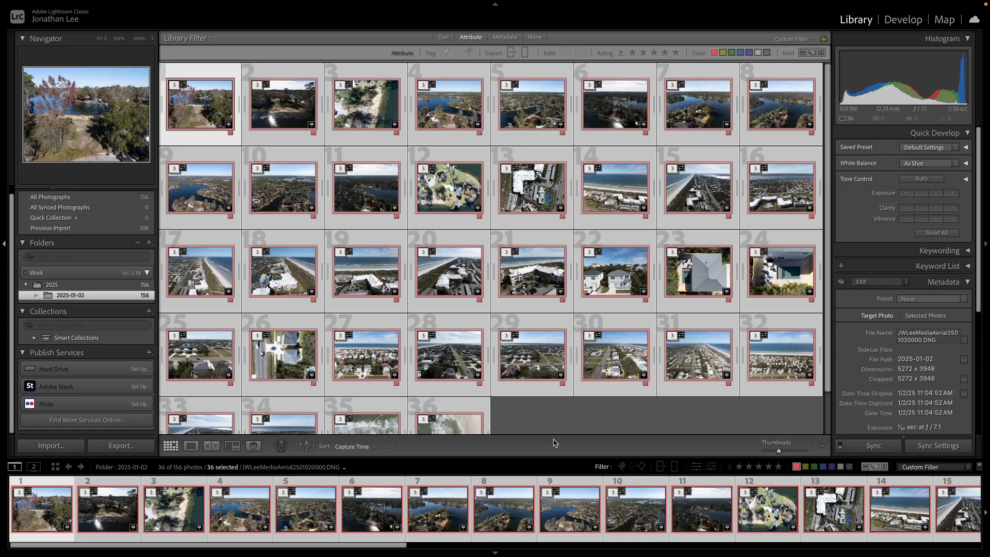
key(ctrl+shift+h)
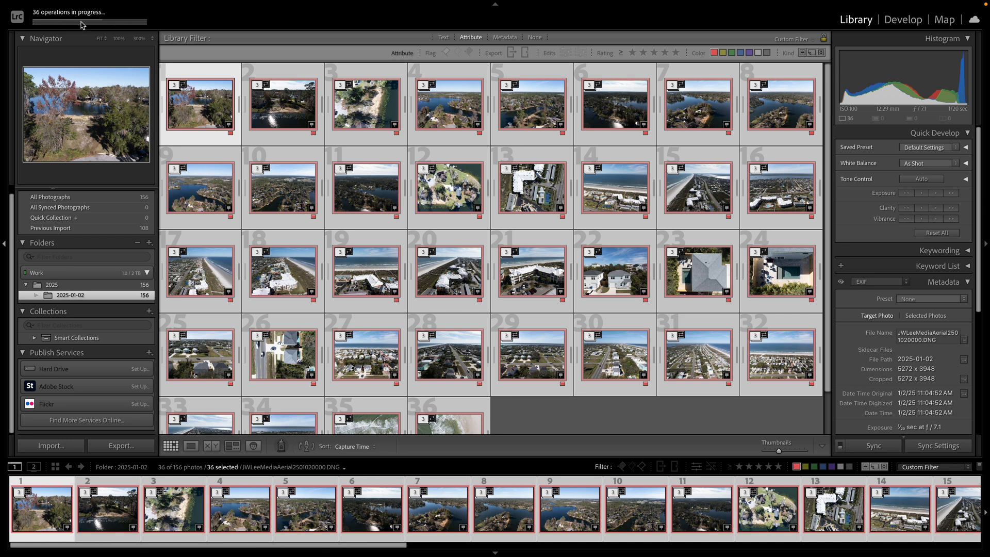
Turn off the red label filter to show the folder's other photos alongside the aerial stacks.
key(ctrl+l)
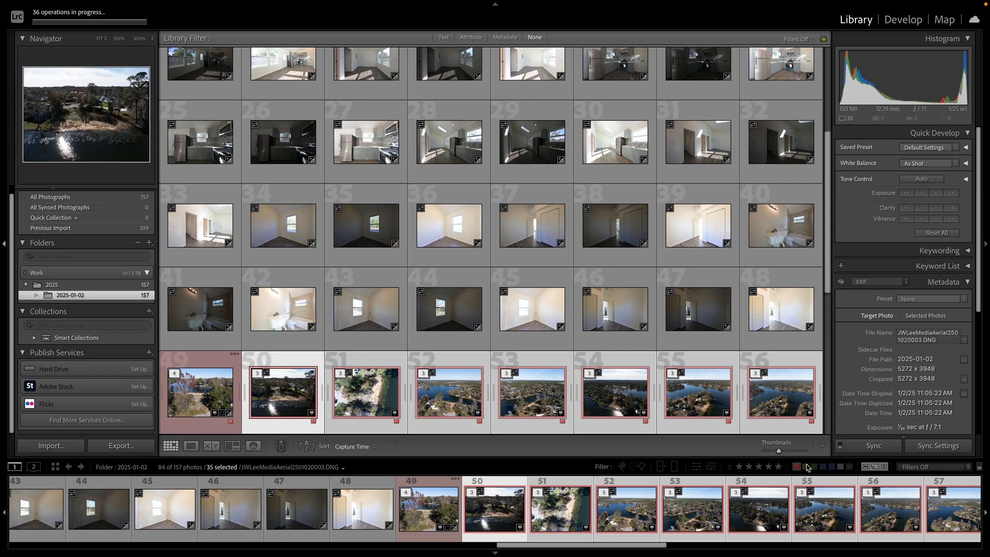
scroll(391, 361, down, 5)
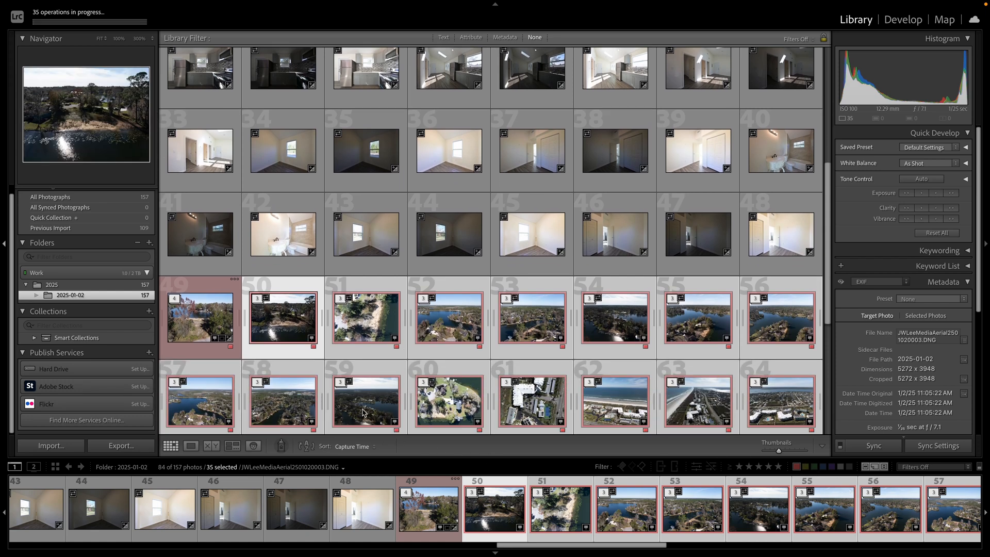